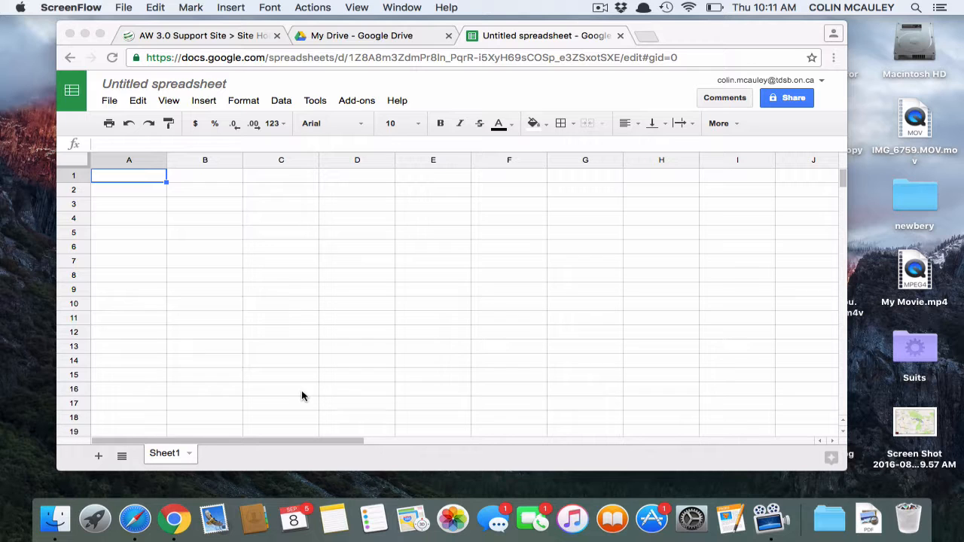
Enter the column headers Counrties, Gold, Silver, Bronze and Total in cells A1 through E1
click(141, 180)
text(Counr)
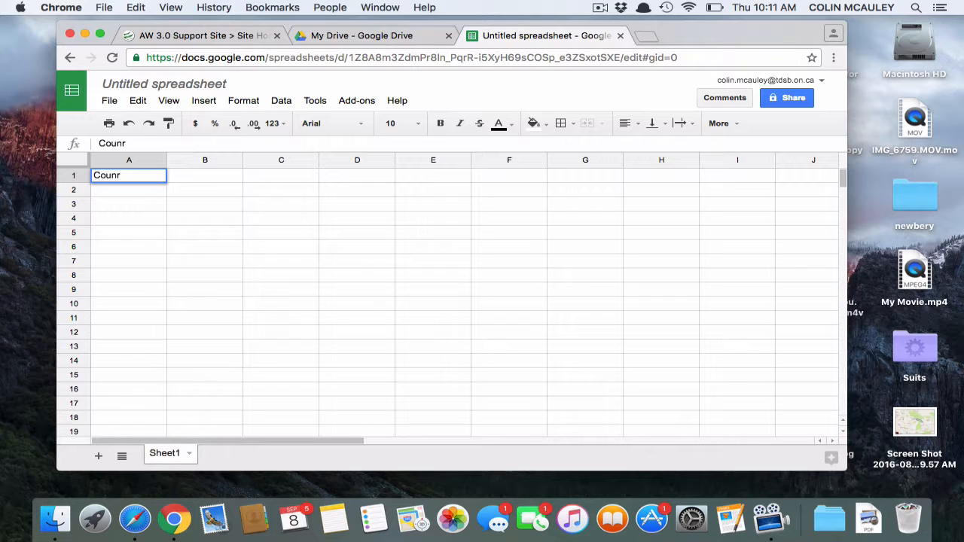
text(ties)
click(186, 180)
text(Gol)
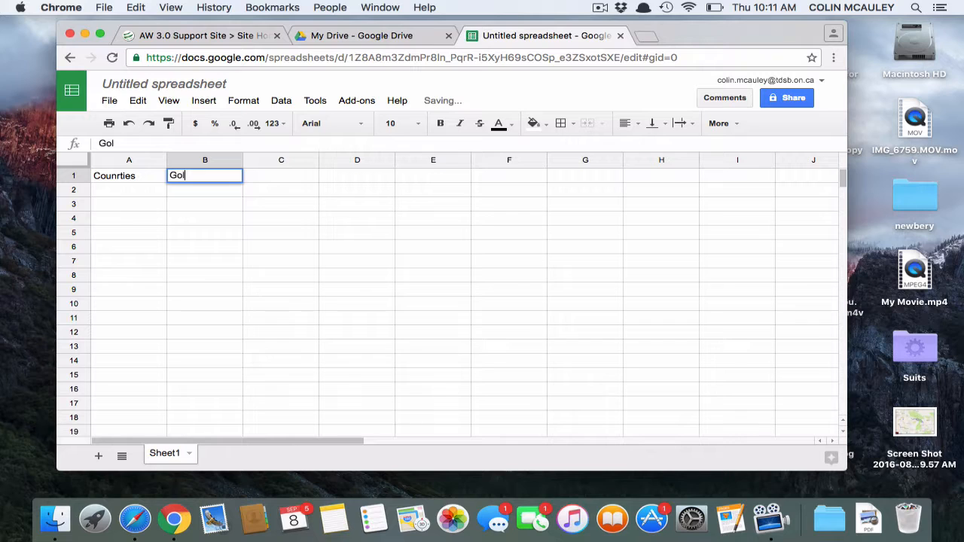
text(d)
click(254, 178)
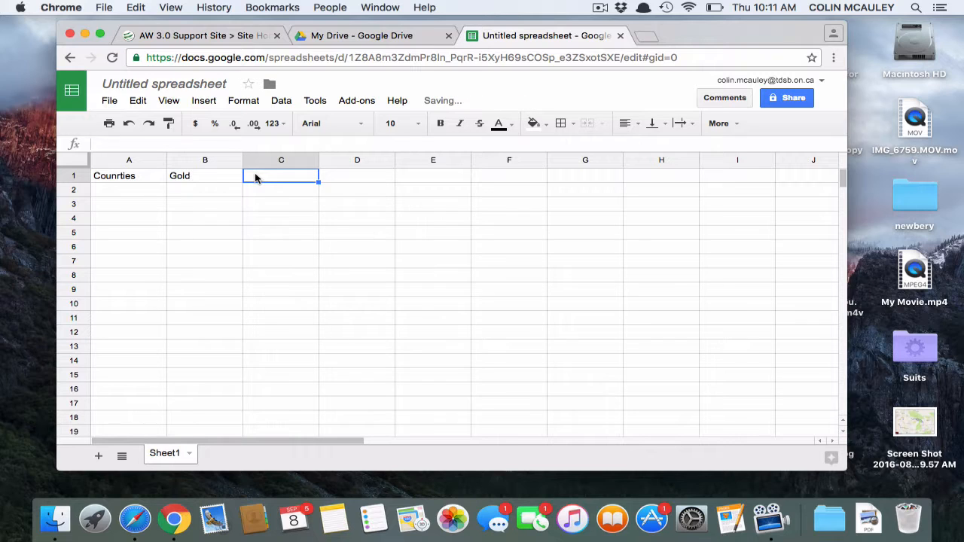
text(Silver)
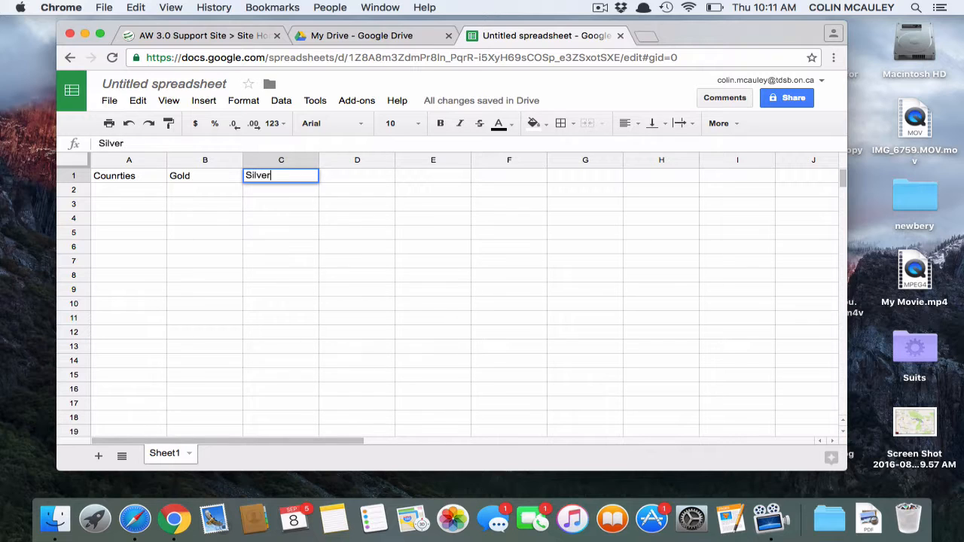
click(341, 176)
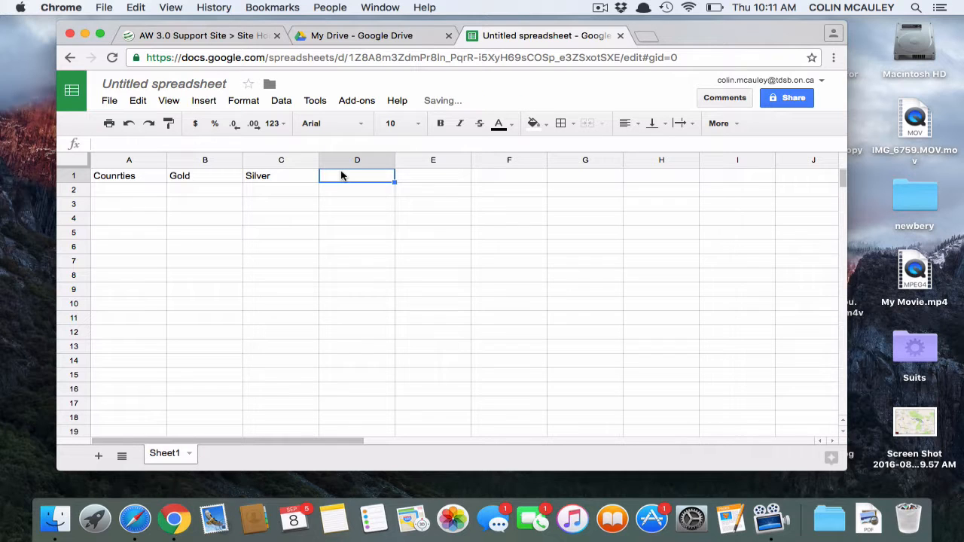
text(Br)
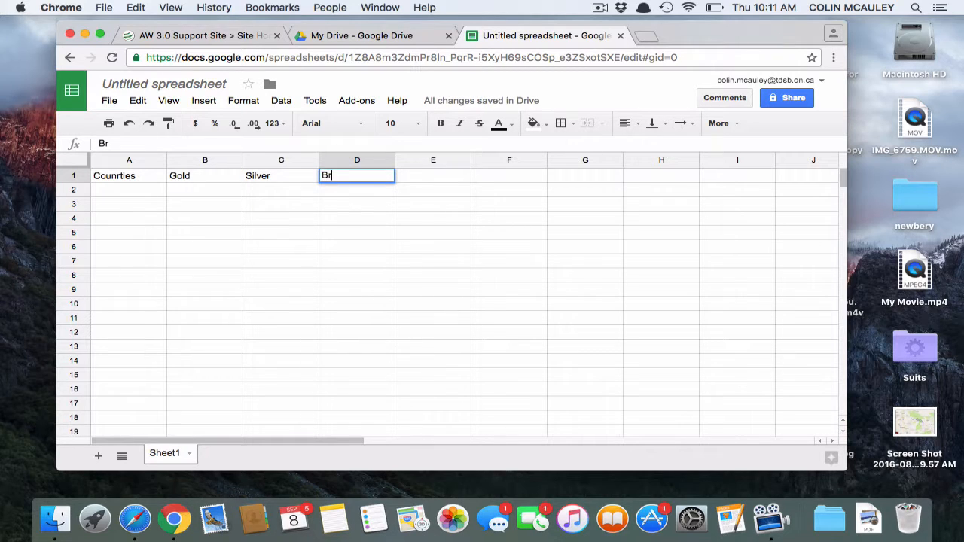
text(onze)
click(421, 178)
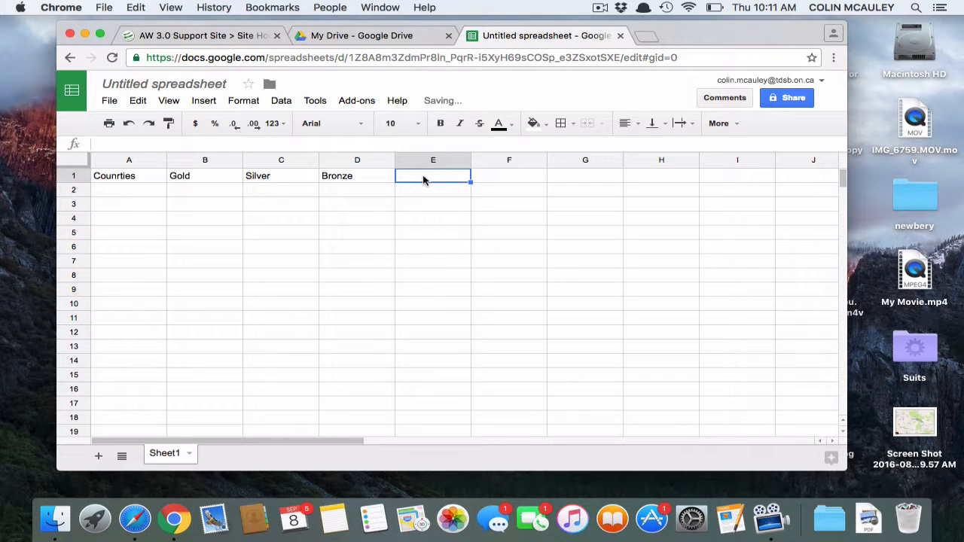
text(Tp)
key(BackSpace)
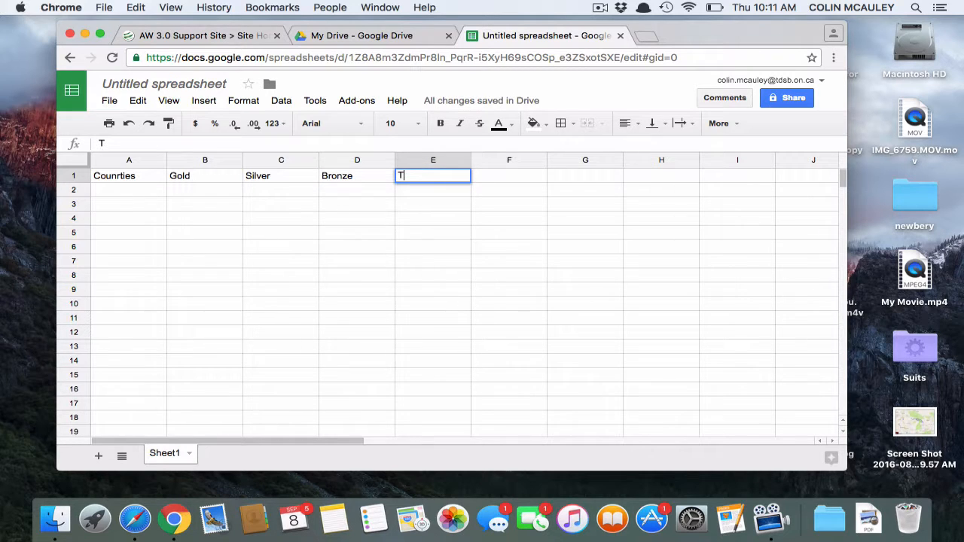
text(otal)
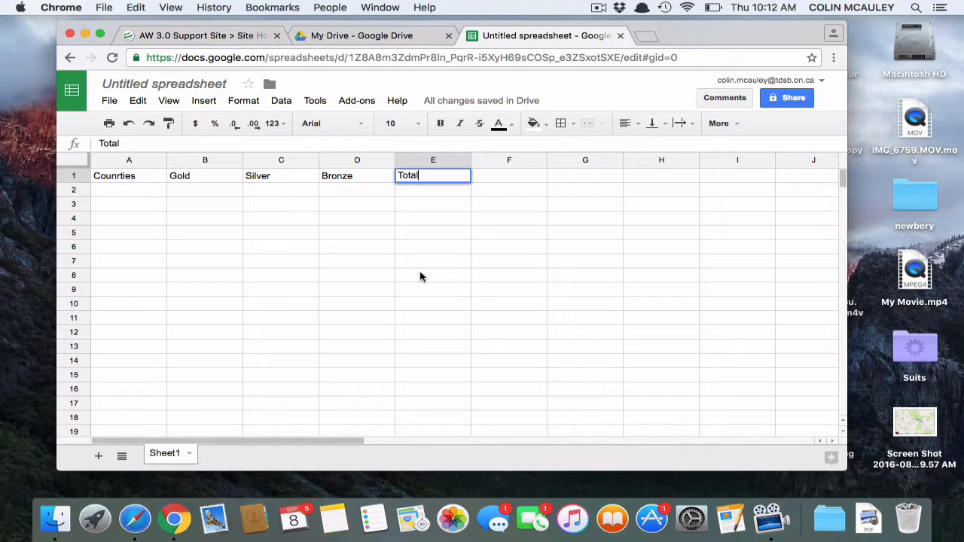
Fill row 2 with USA and its medal counts: 46 gold, 37 silver and 38 bronze
click(153, 193)
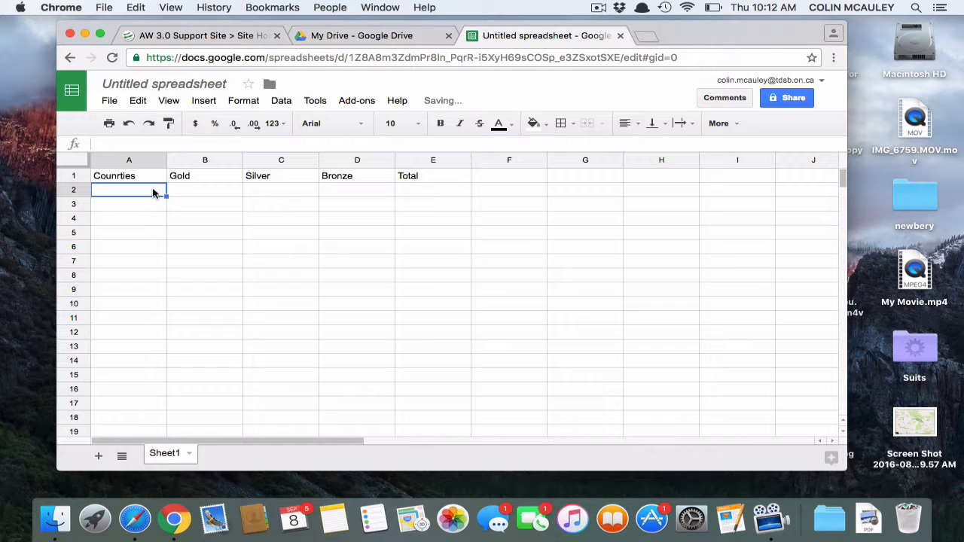
text(USA)
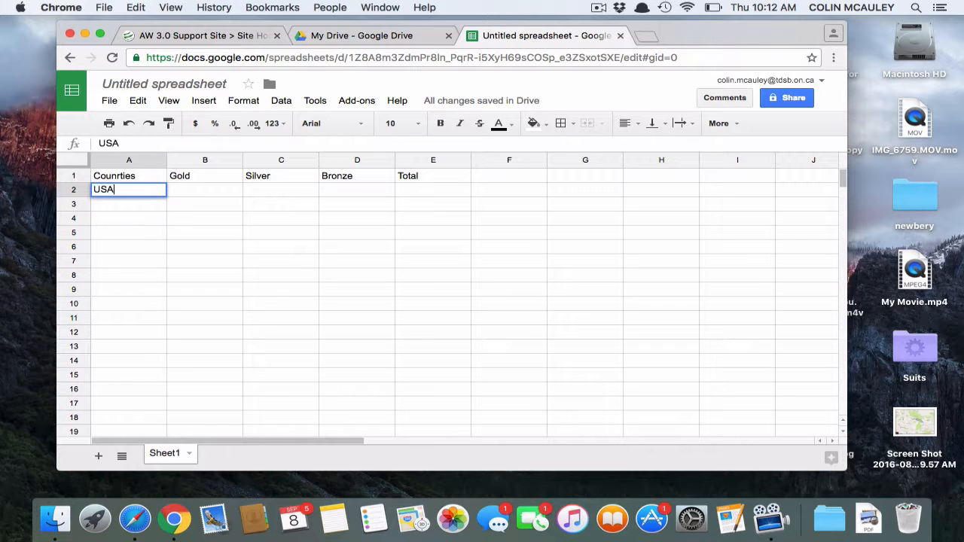
click(213, 194)
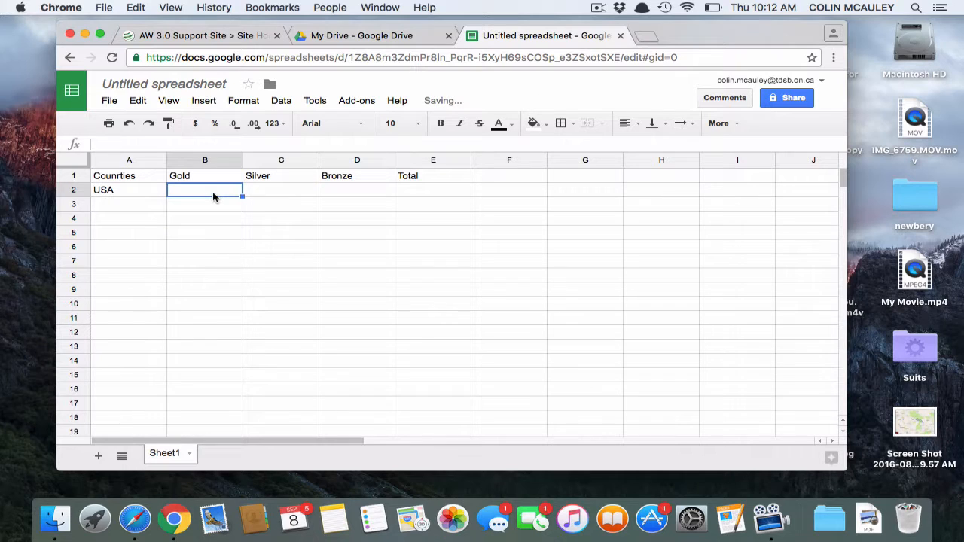
text(46)
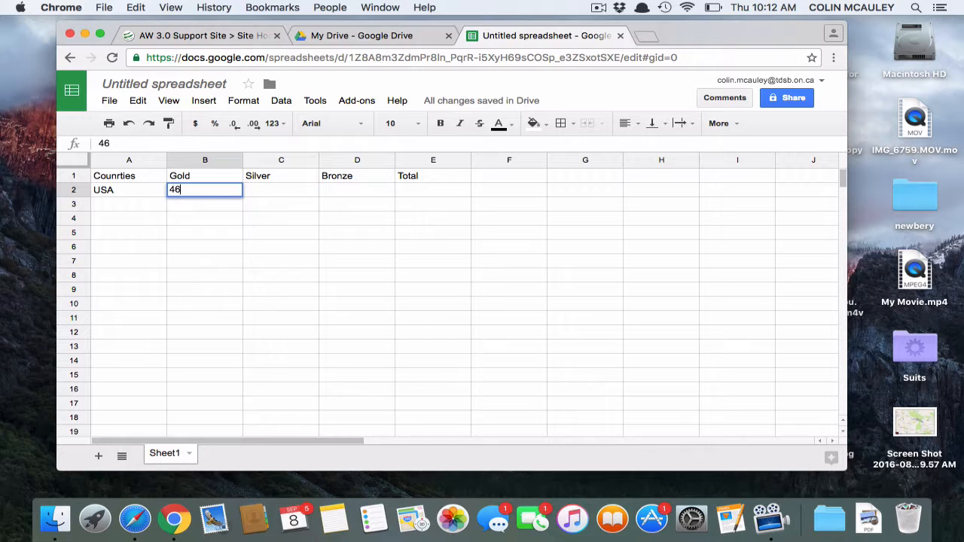
click(275, 195)
text(37)
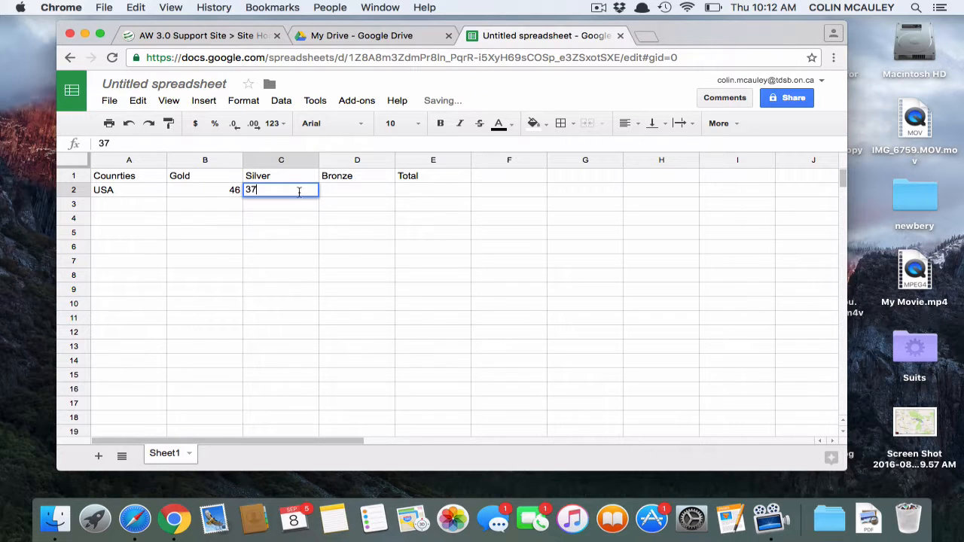
click(347, 193)
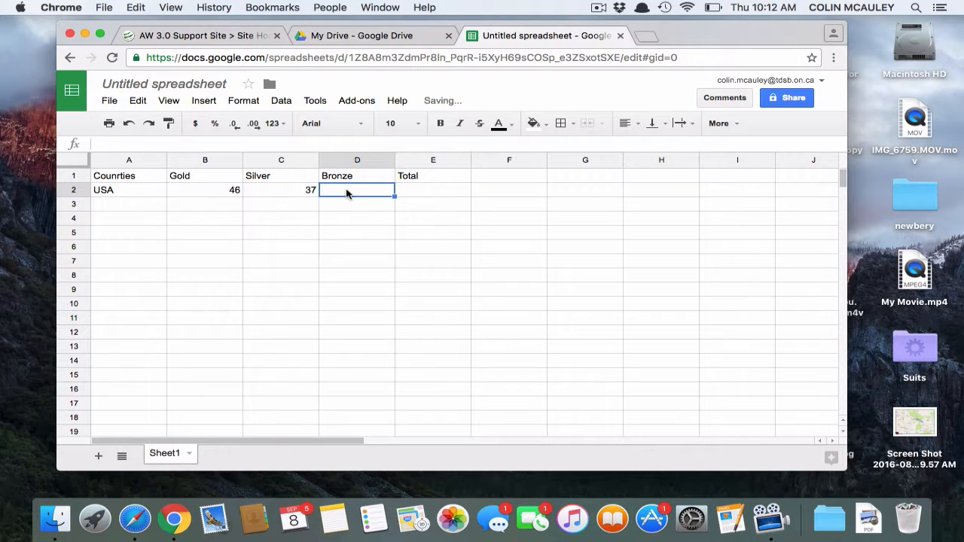
text(38)
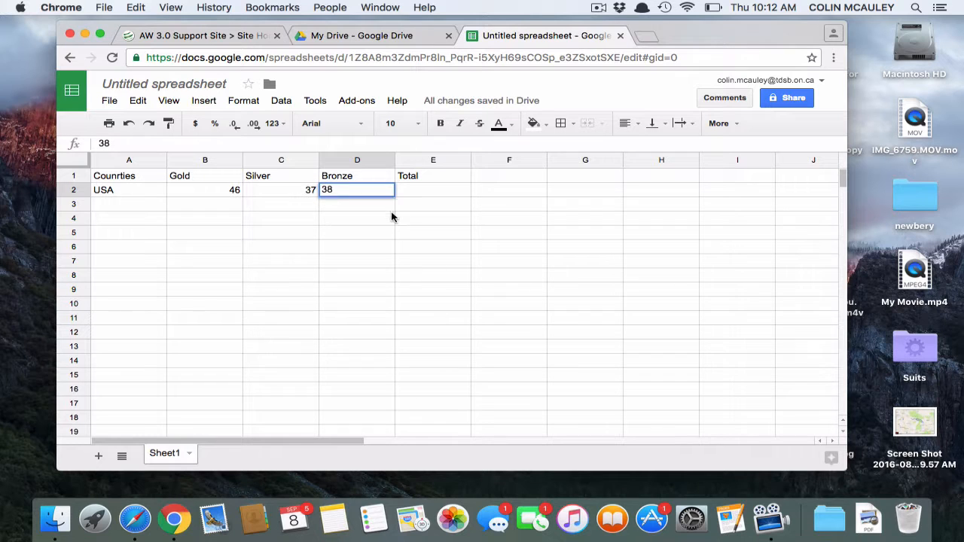
key(Return)
Fill row 3 with Great Britain and its medal counts: 27 gold, 23 silver and 17 bronze
click(147, 208)
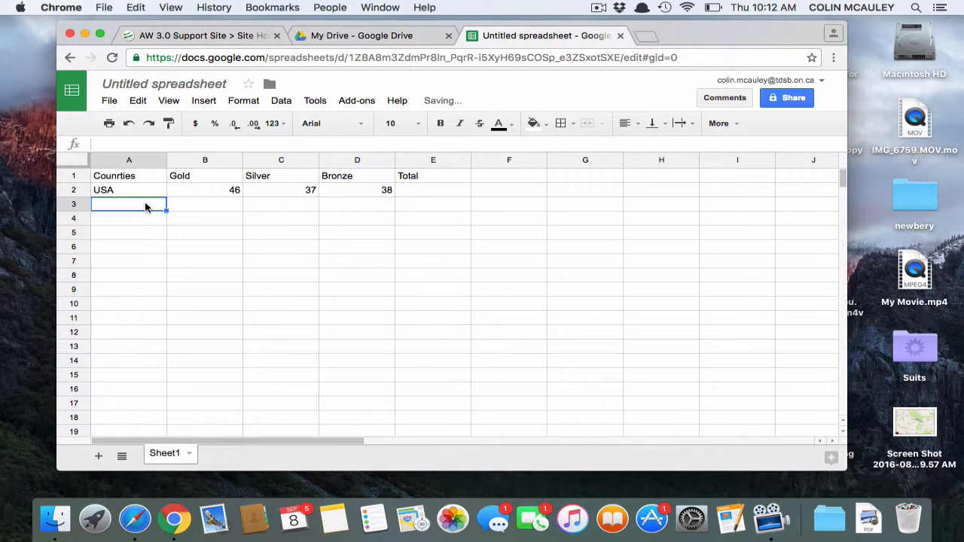
text(Great)
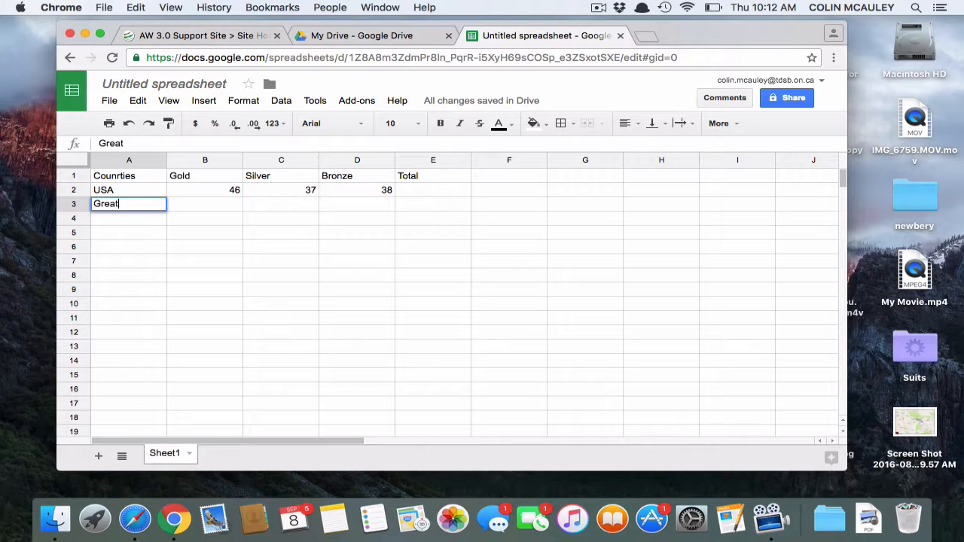
text( Britain)
click(211, 211)
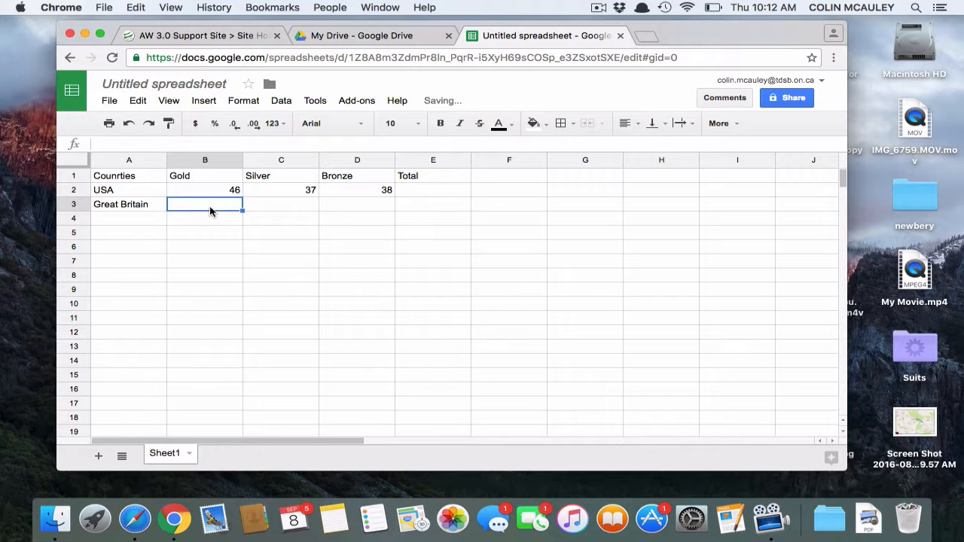
text(27)
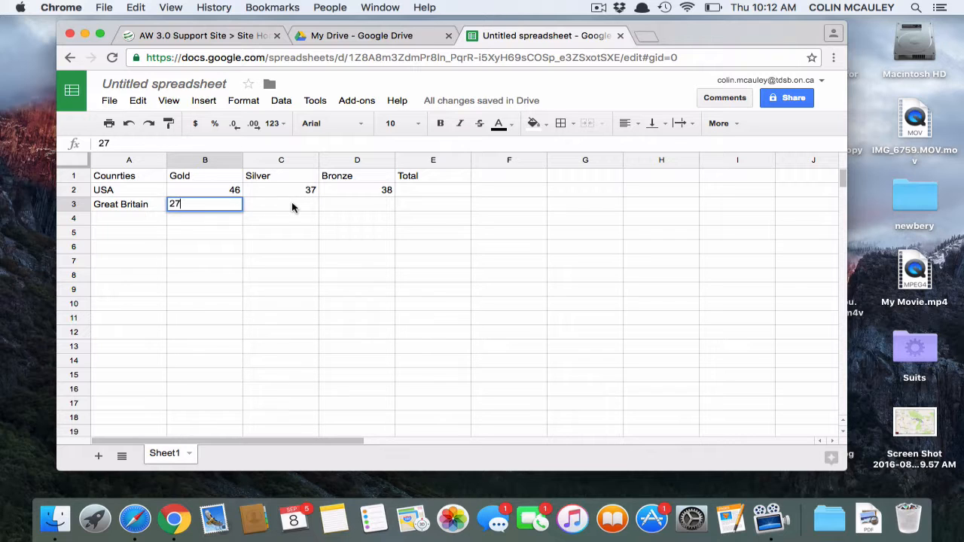
click(293, 208)
text(23)
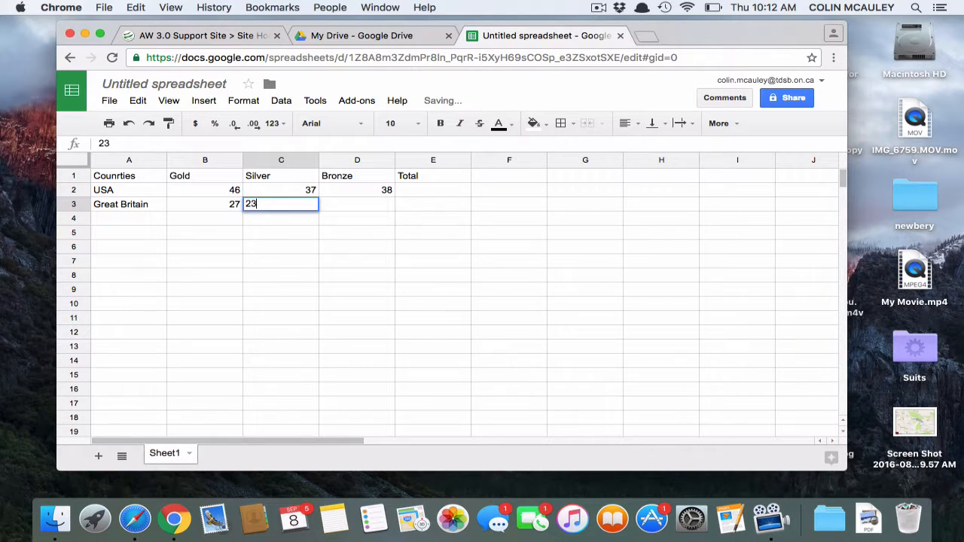
click(368, 208)
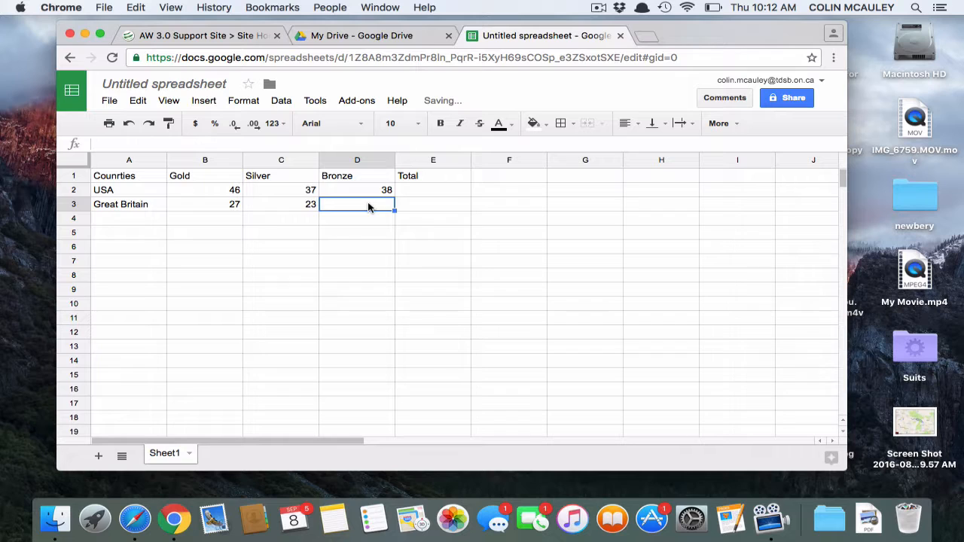
text(17)
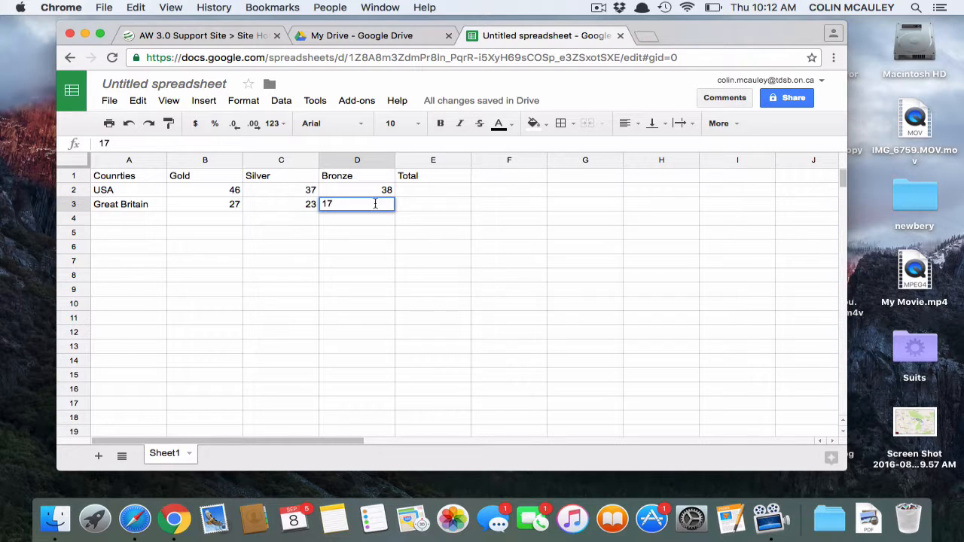
click(398, 228)
Fill row 4 with China and its medal counts: 26 gold, 18 silver and 26 bronze
click(114, 214)
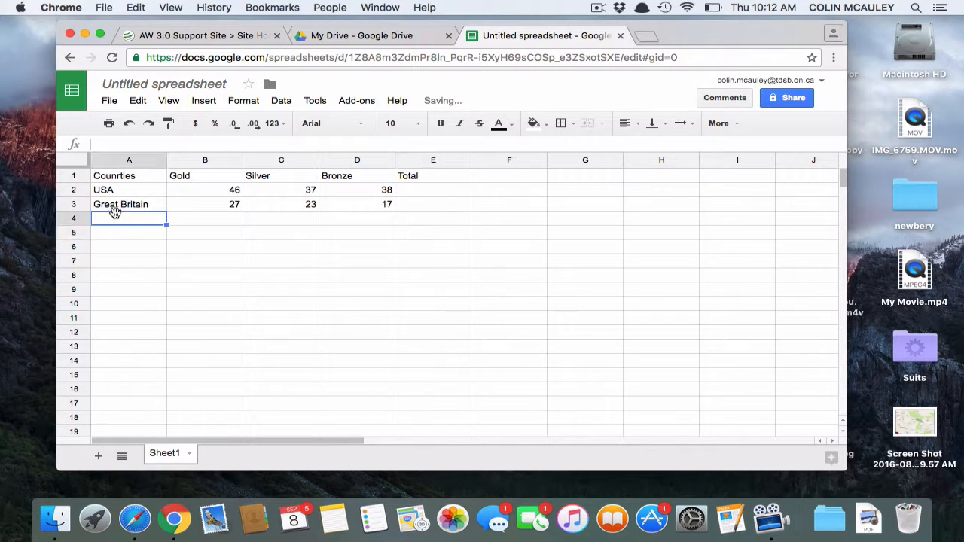
text(Chi)
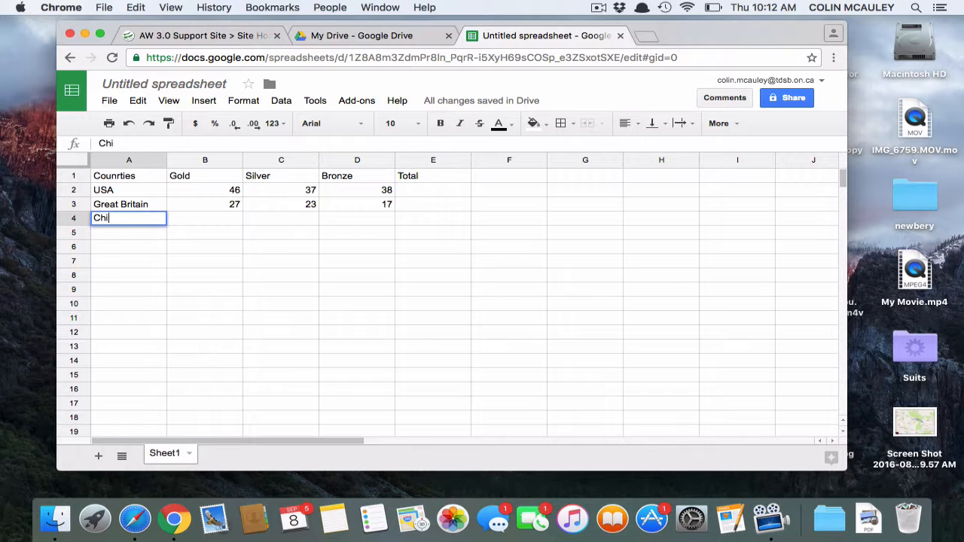
text(na)
click(203, 224)
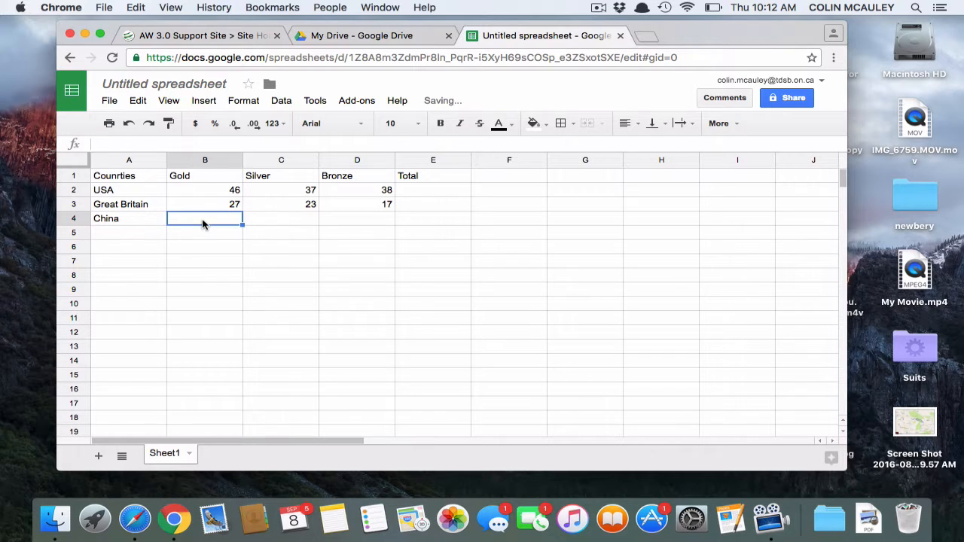
text(26)
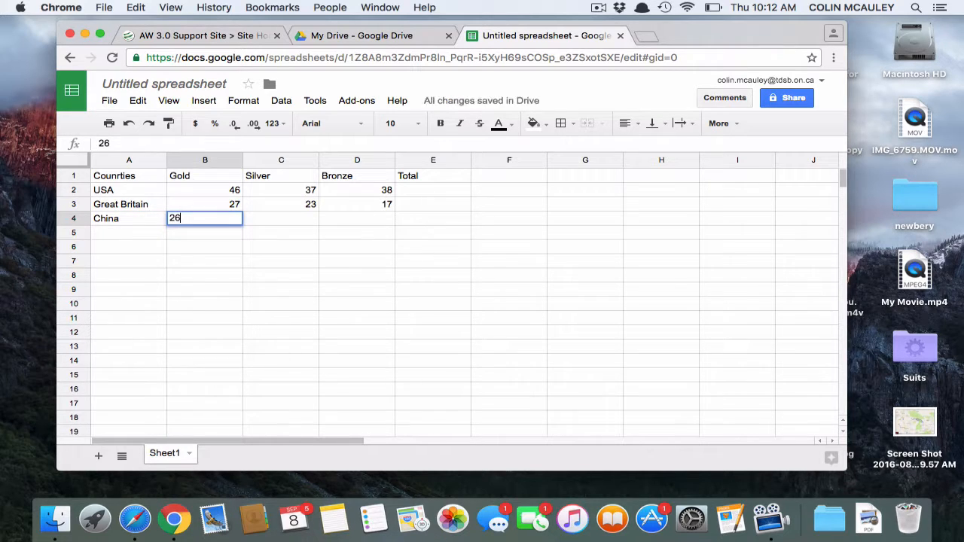
click(309, 226)
text(18)
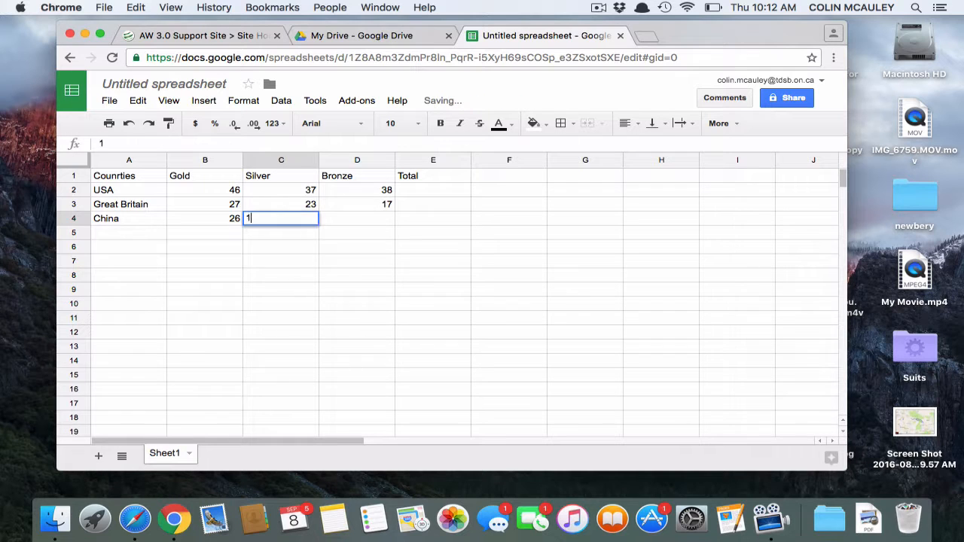
click(378, 221)
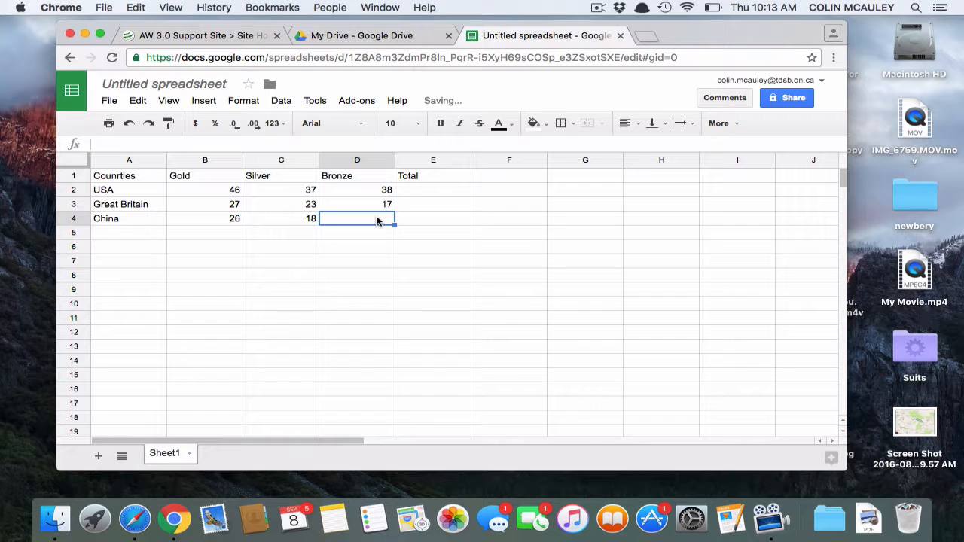
text(26)
click(482, 233)
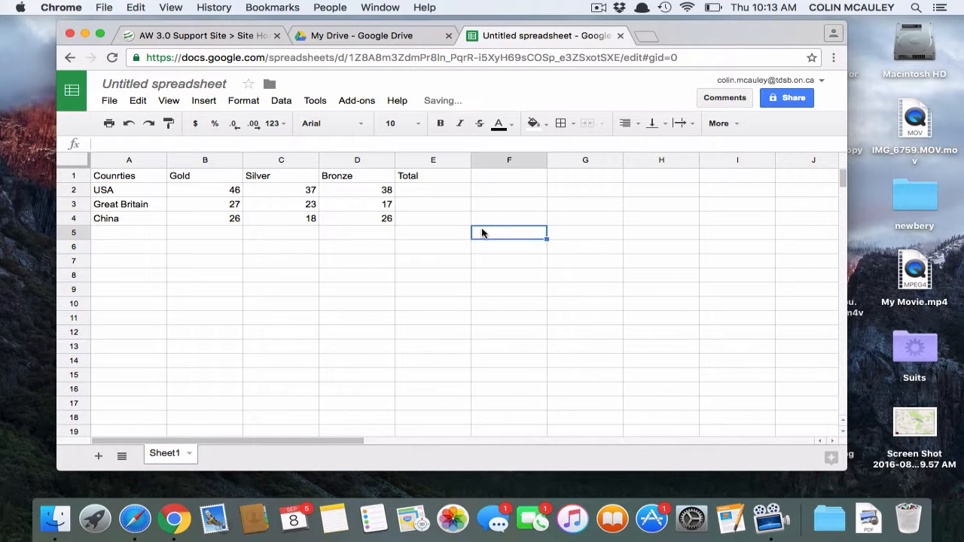
Calculate the USA total in cell E2 with the SUM function over the range B2:D2
click(419, 195)
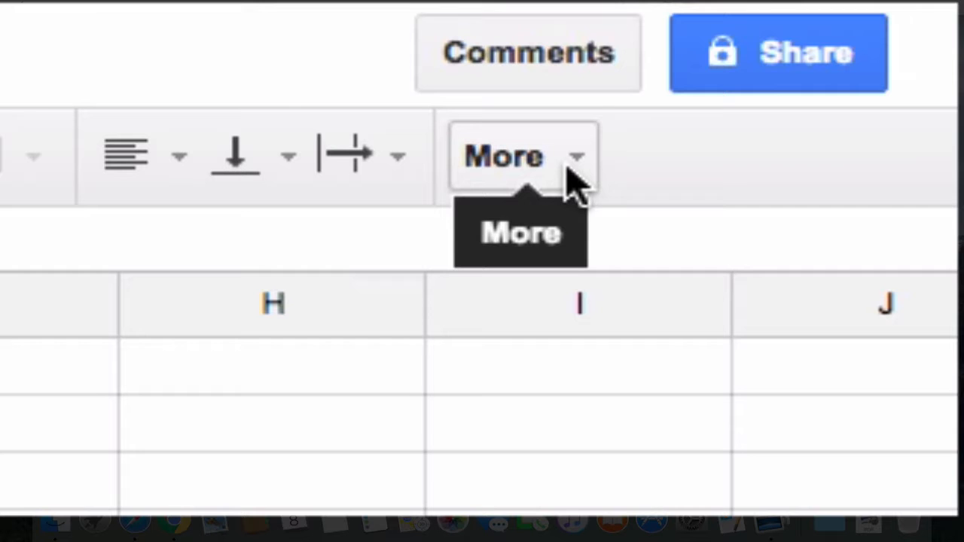
click(574, 180)
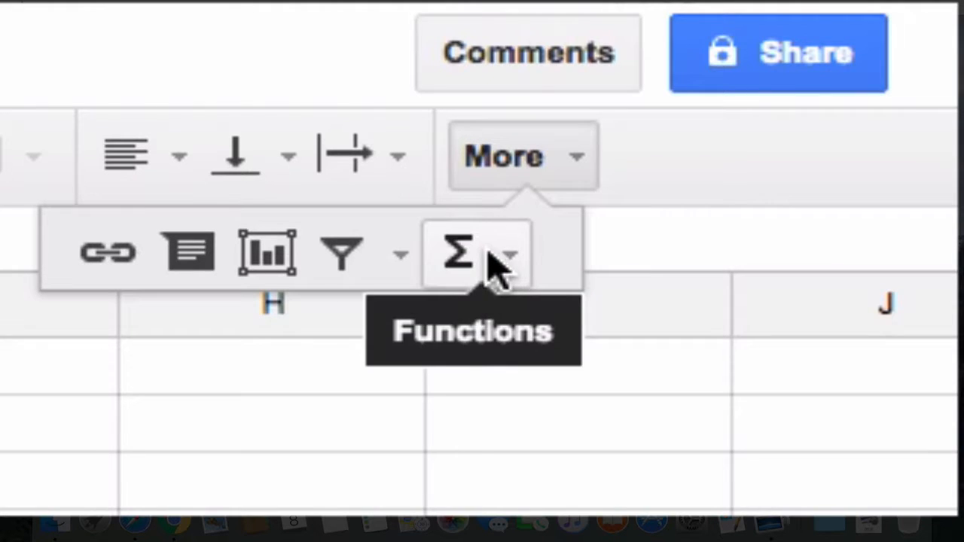
click(493, 264)
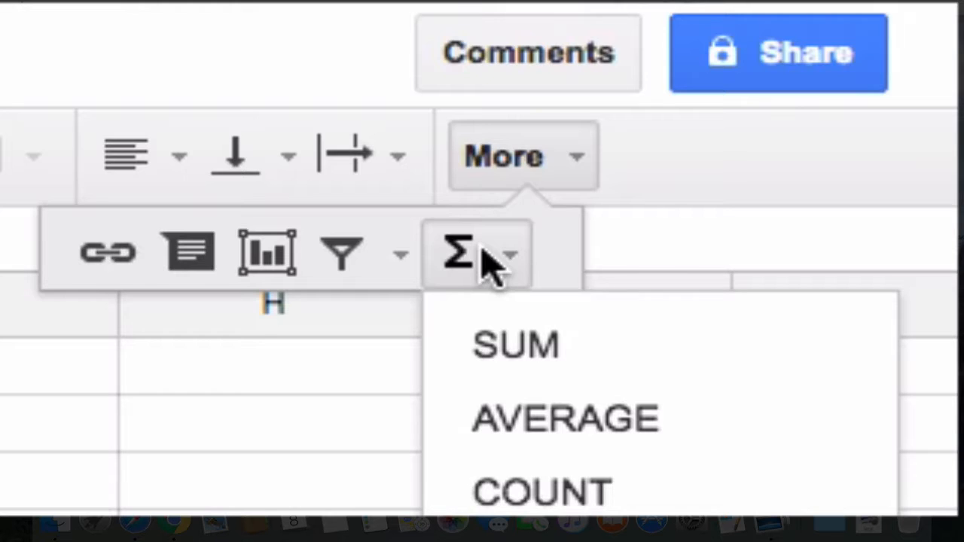
click(489, 339)
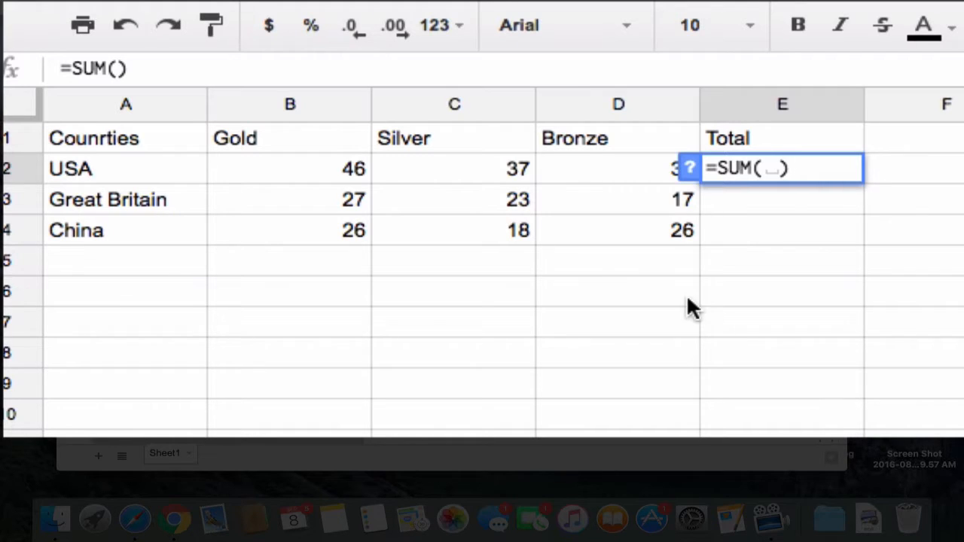
click(335, 164)
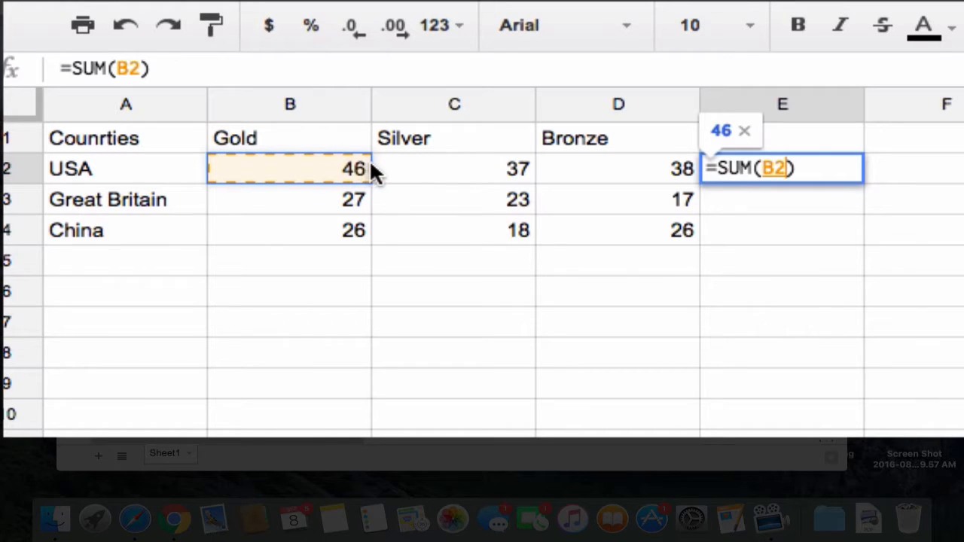
drag(375, 170, 386, 171)
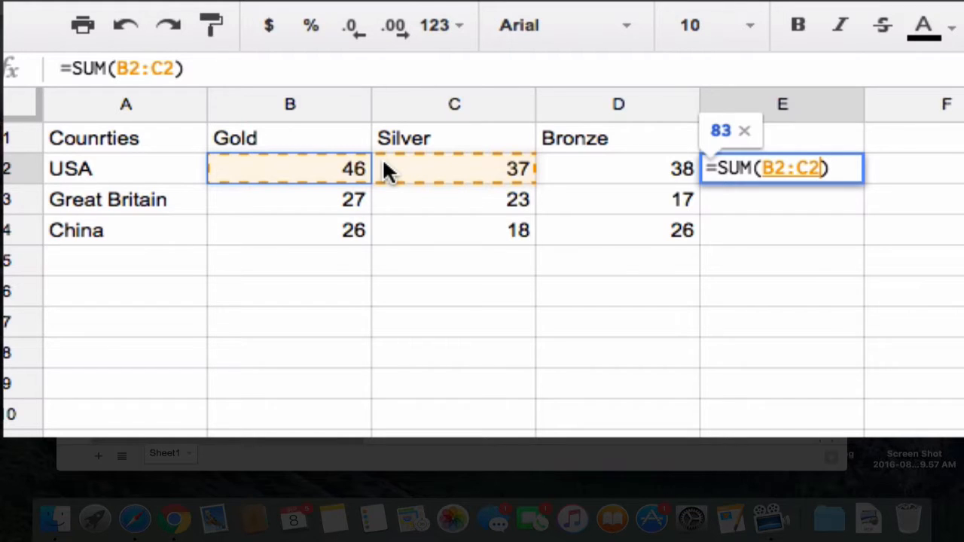
drag(522, 169, 545, 172)
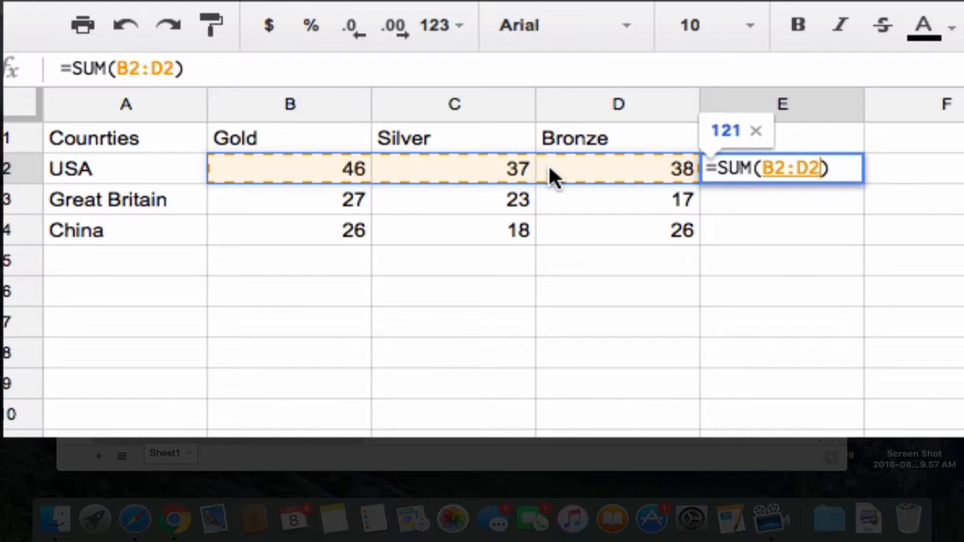
key(Return)
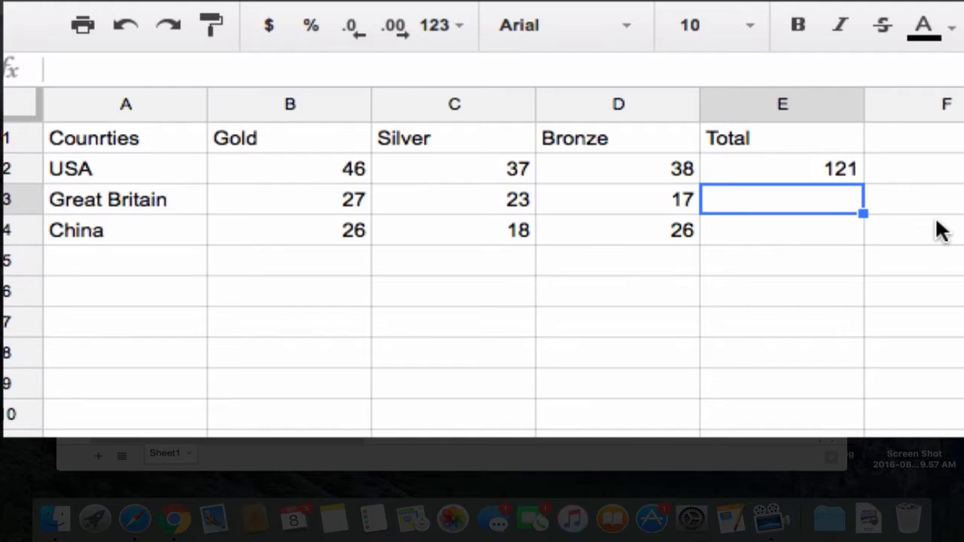
Calculate the Great Britain total in cell E3 with the formula =SUM(B3:D3)
click(304, 207)
click(783, 196)
text(=SUM())
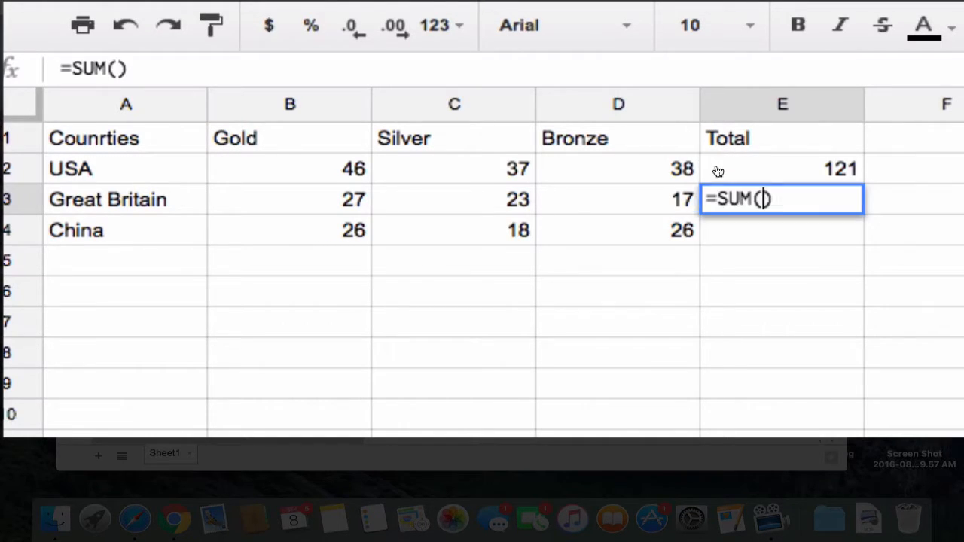
click(256, 196)
drag(360, 203, 395, 205)
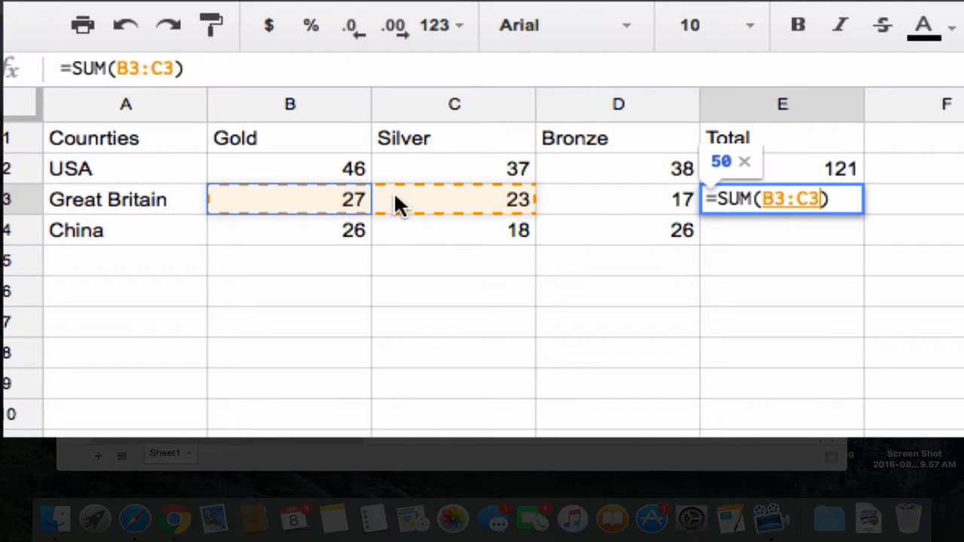
drag(496, 202, 570, 201)
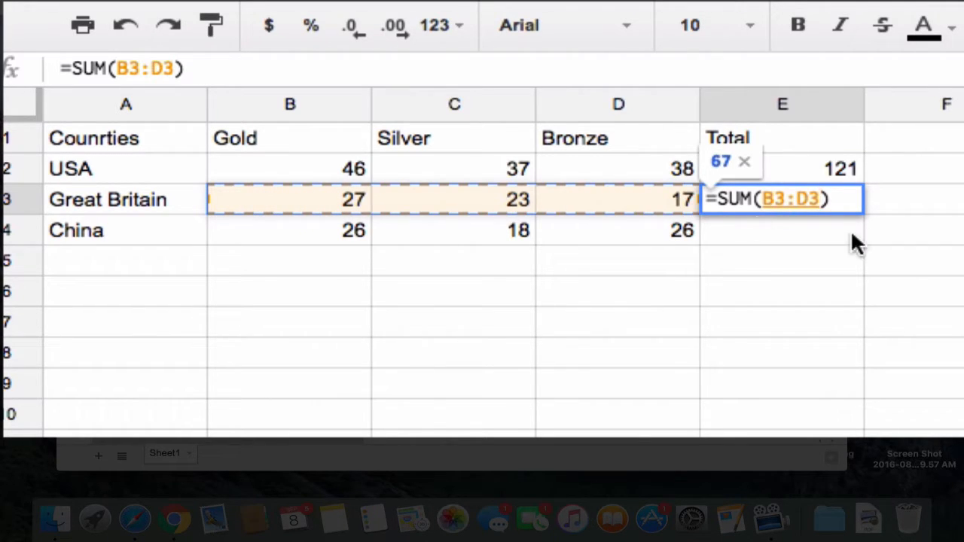
key(Return)
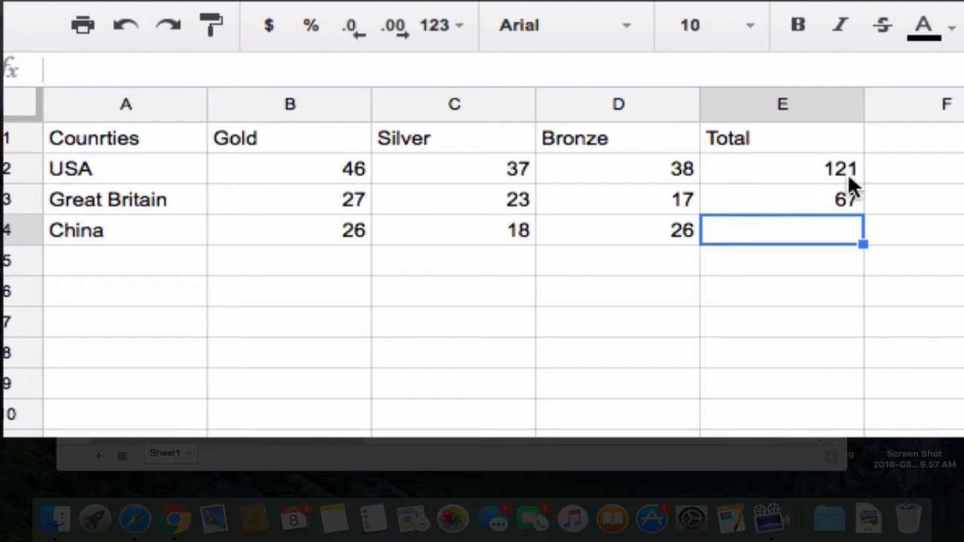
Fill the Great Britain total formula from E3 down to E4 to calculate China's total
click(767, 166)
click(771, 202)
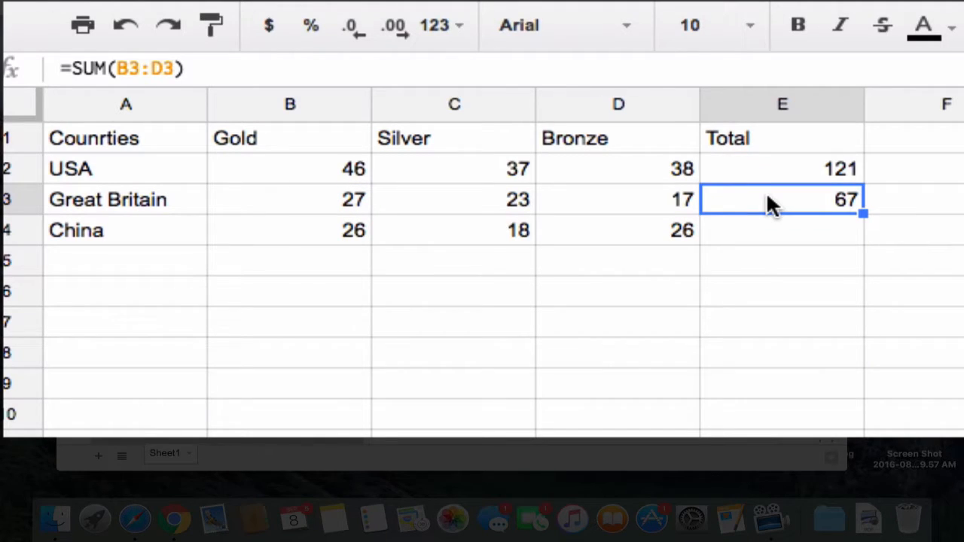
click(799, 180)
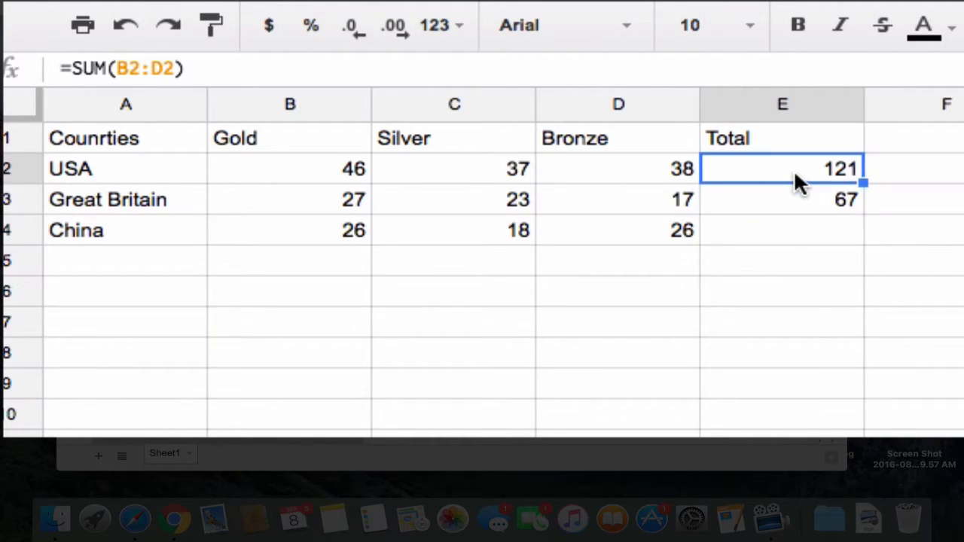
click(779, 208)
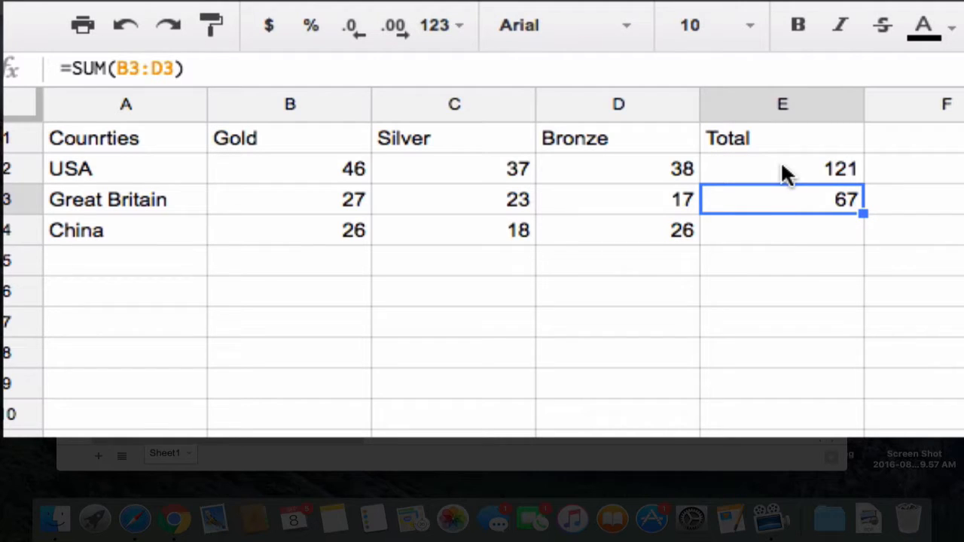
click(780, 165)
click(776, 209)
drag(863, 214, 863, 231)
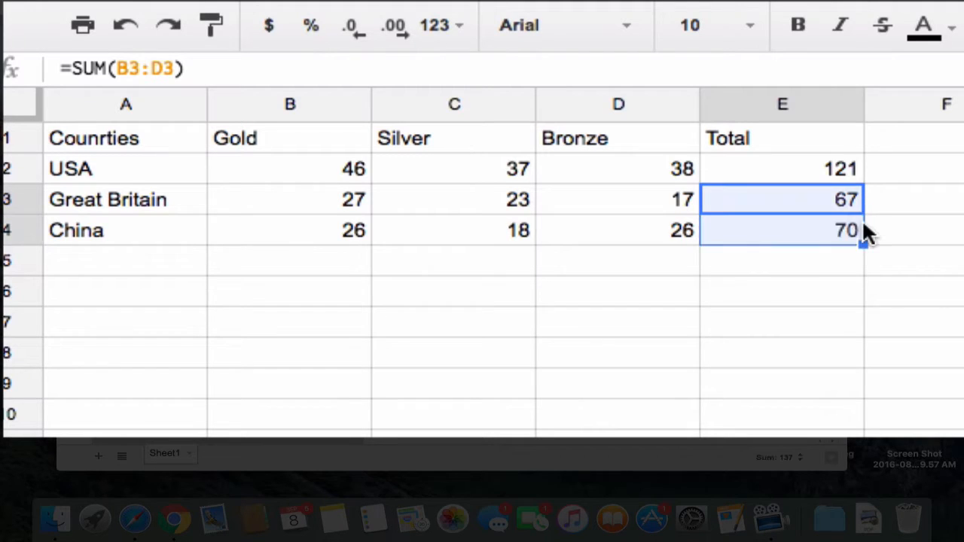
click(792, 259)
Check the SUM formulas behind the USA and China totals in E2 and E4
click(789, 166)
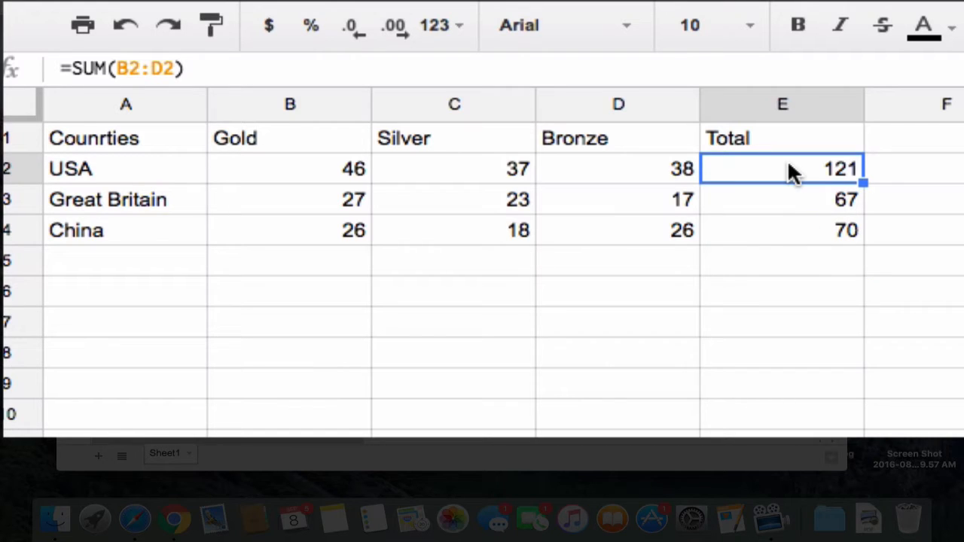
click(790, 221)
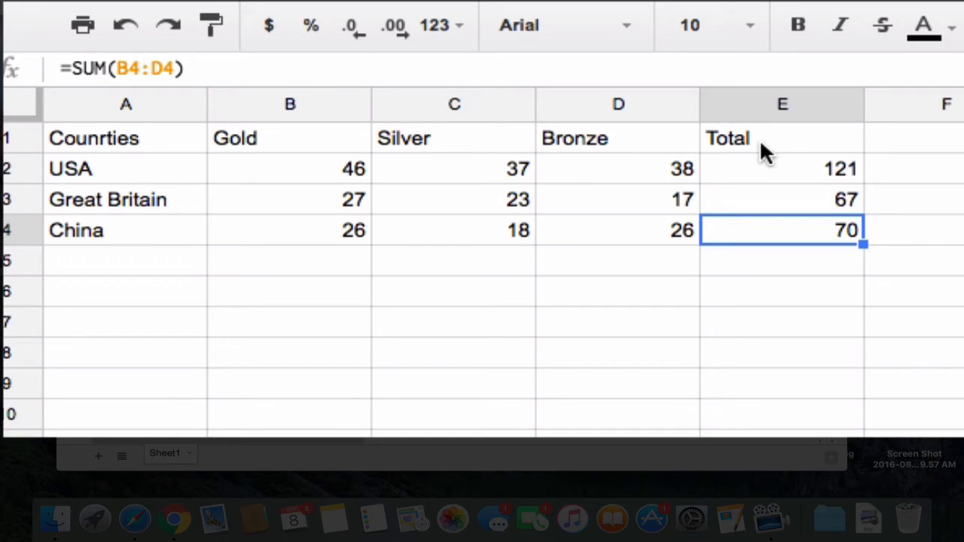
click(757, 179)
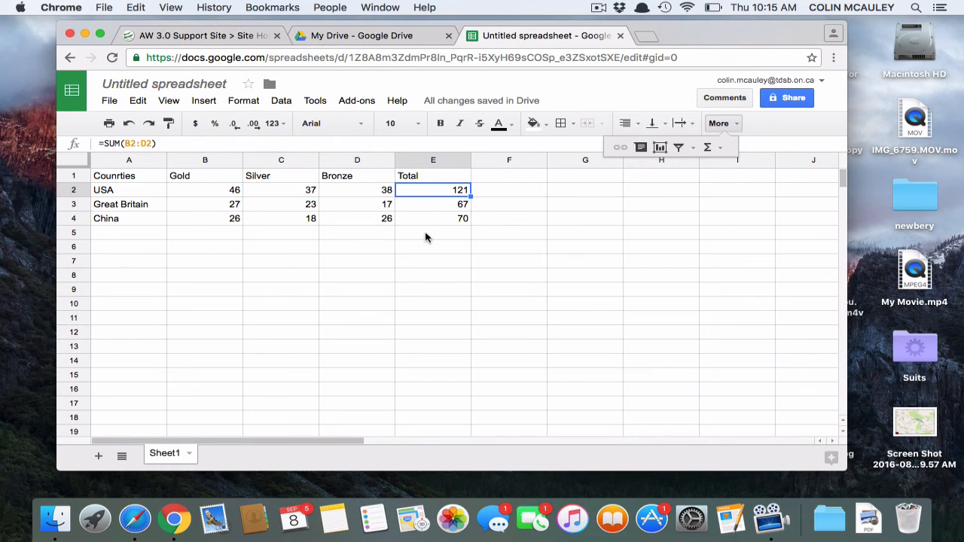
click(597, 9)
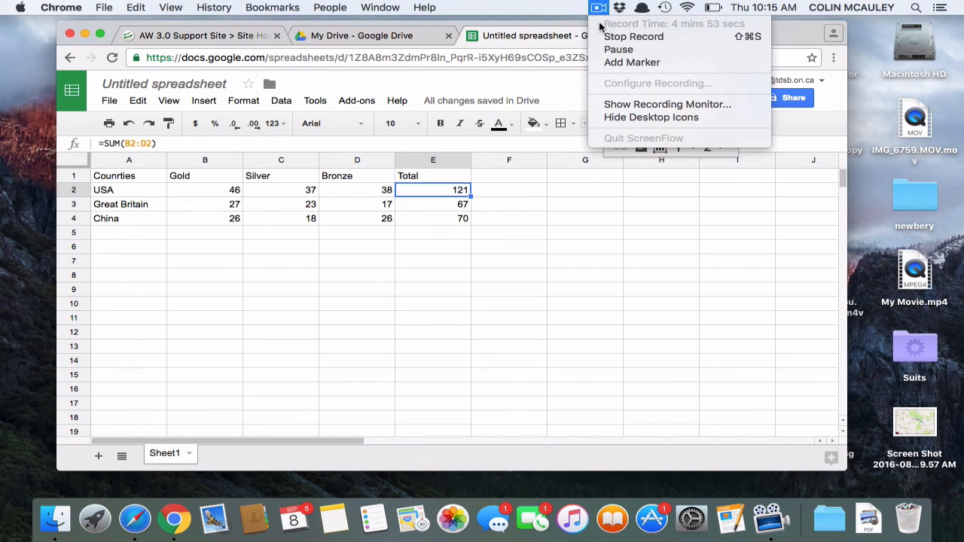